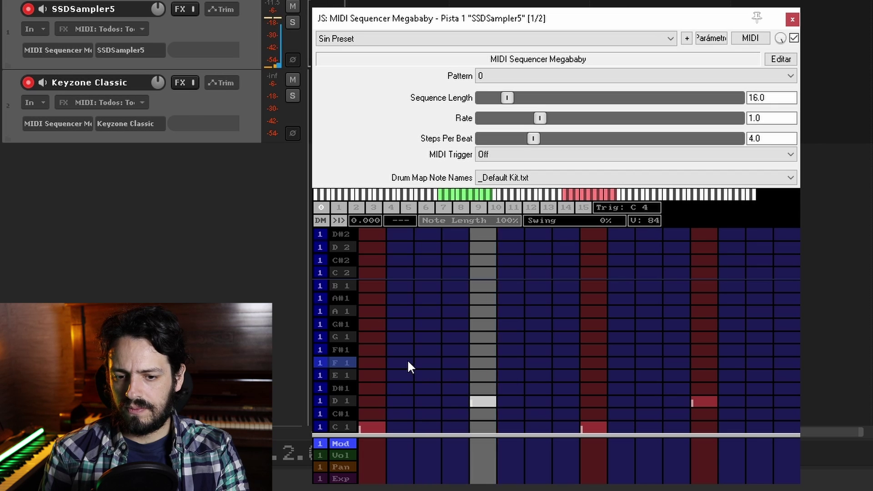
Draw a row of F#1 hits across the drum pattern and a short descending run of hits over its last steps
{"action": "mouse_move", "coordinate": [390, 350]}
{"action": "left_mouse_down"}
{"action": "mouse_move", "coordinate": [643, 359]}
{"action": "mouse_move", "coordinate": [776, 350]}
{"action": "mouse_move", "coordinate": [741, 350]}
{"action": "left_mouse_up"}
{"action": "mouse_move", "coordinate": [735, 301]}
{"action": "left_mouse_down"}
{"action": "mouse_move", "coordinate": [806, 303]}
{"action": "mouse_move", "coordinate": [779, 343]}
{"action": "left_mouse_up"}
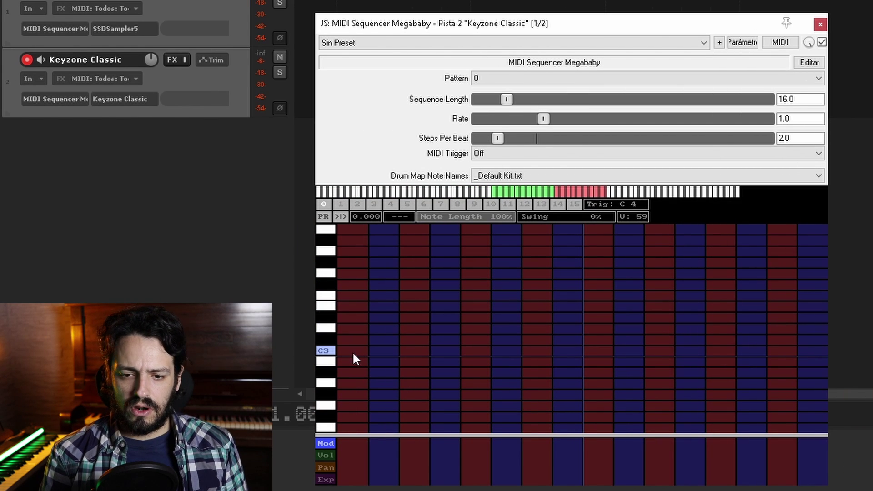
Enter C3, D3, D#3, D3 and C3 on steps 1, 3, 5, 7 and 9 of the Keyzone Classic sequence and start playback
{"action": "left_click", "coordinate": [353, 352]}
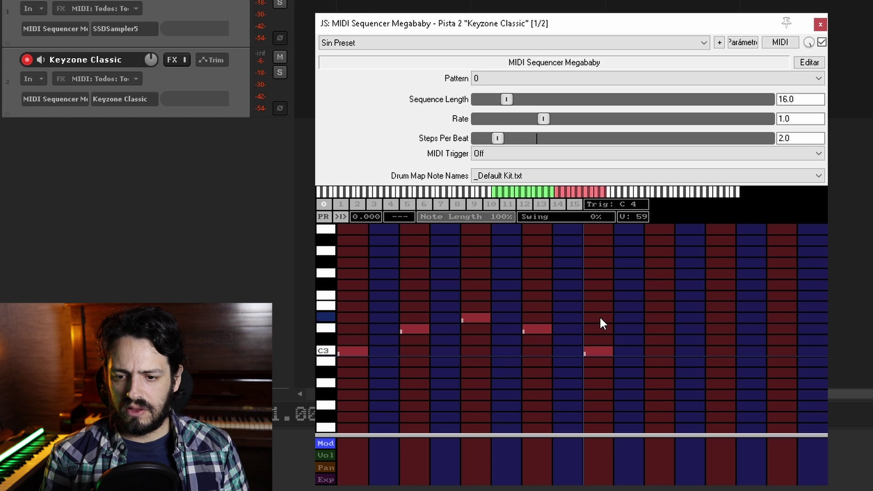
{"action": "key", "text": "space"}
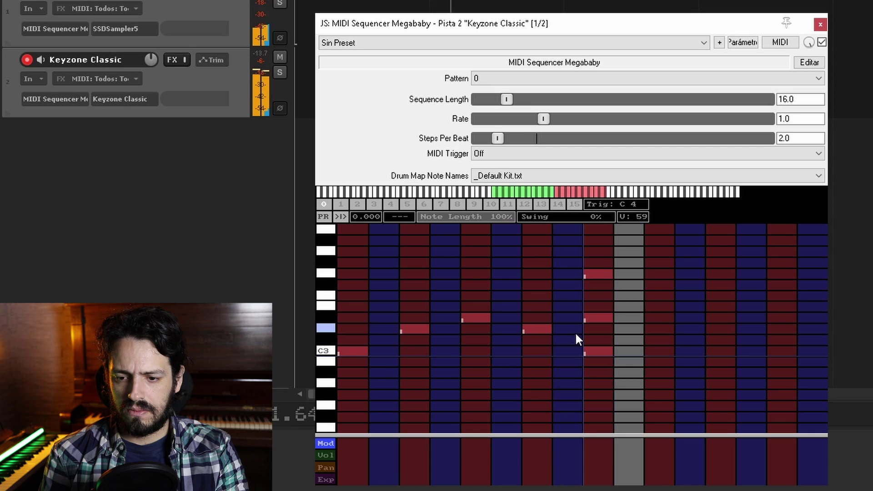
Add C3, D#3 and G3 chords on steps 12 and 15 of the Keyzone Classic sequence while it plays
{"action": "left_click", "coordinate": [681, 349]}
{"action": "left_click", "coordinate": [684, 318]}
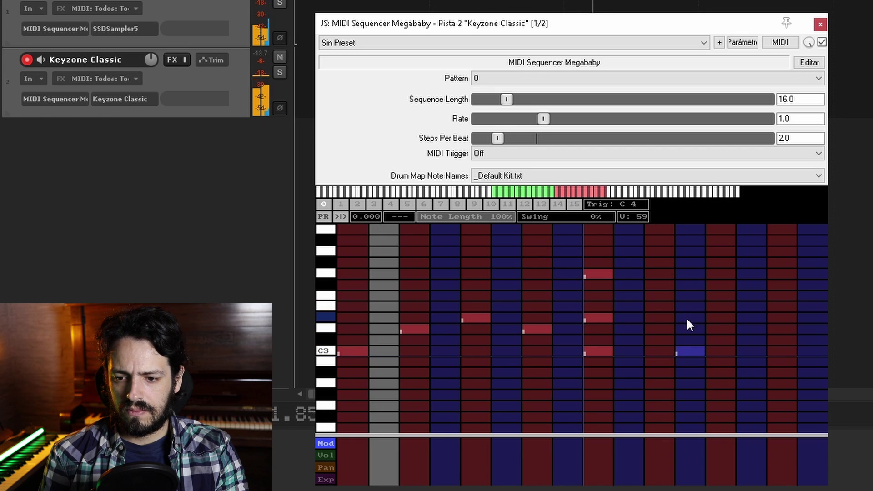
{"action": "left_click", "coordinate": [685, 274]}
{"action": "left_click", "coordinate": [779, 350]}
{"action": "left_click", "coordinate": [781, 320]}
{"action": "left_click", "coordinate": [782, 274]}
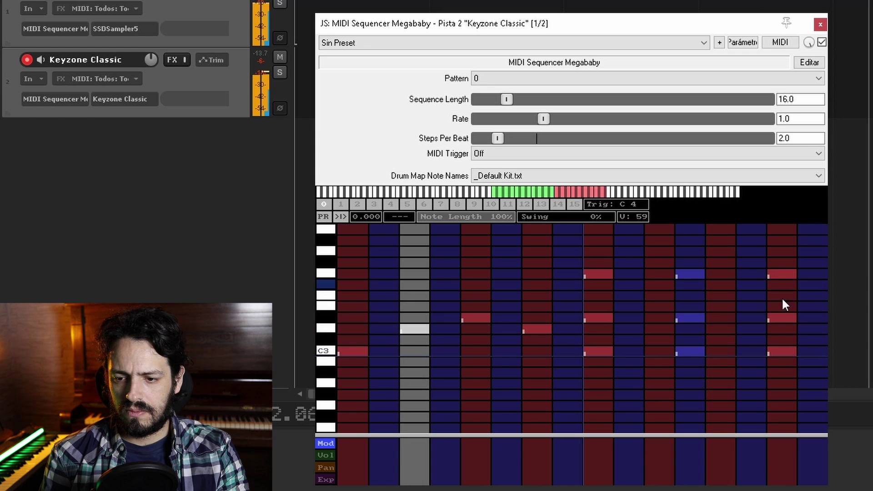
{"action": "left_click", "coordinate": [507, 317]}
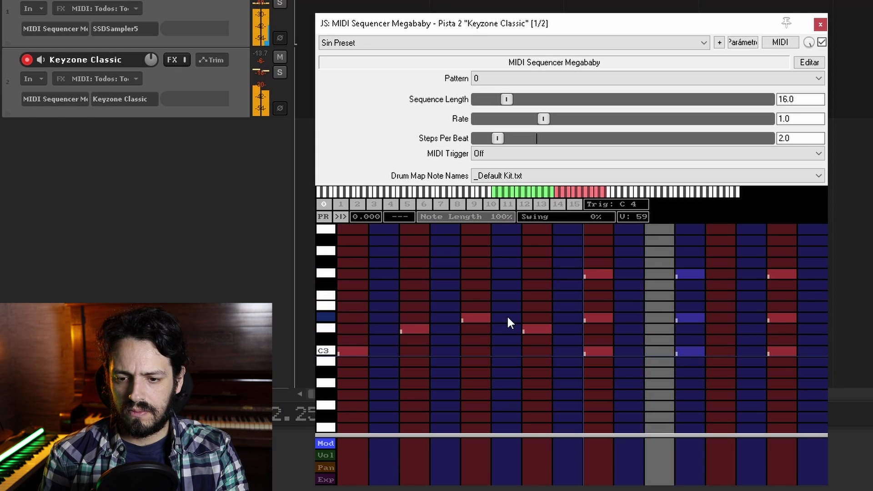
{"action": "left_click", "coordinate": [568, 328]}
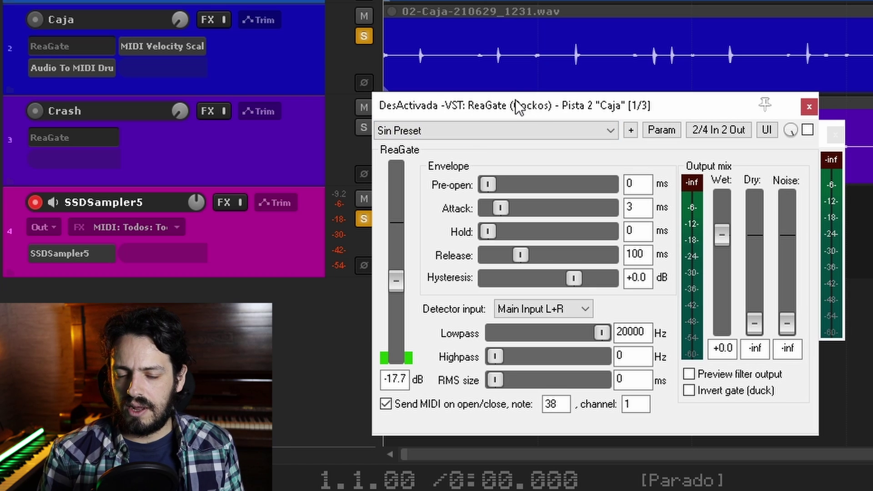
Close the ReaGate window and set the MIDI Note of the Caja track's Audio To MIDI Drum Trigger to 38
{"action": "left_click", "coordinate": [803, 111]}
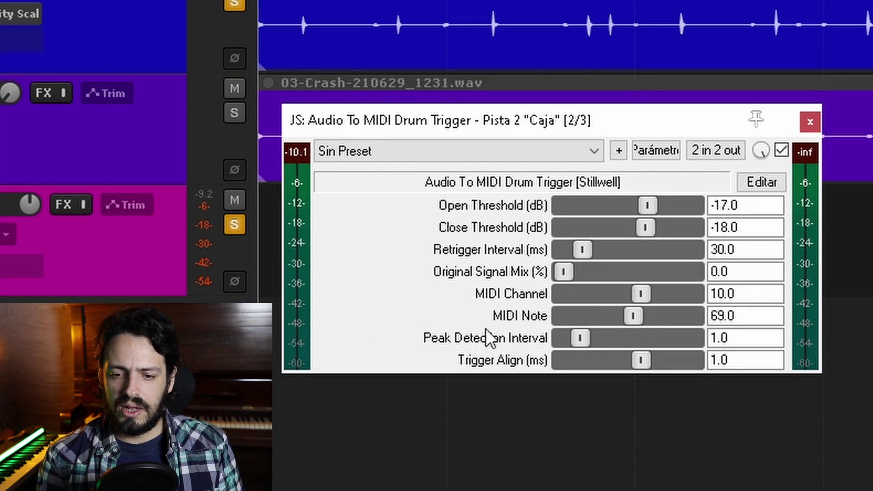
{"action": "left_click_drag", "start_coordinate": [764, 317], "coordinate": [681, 314]}
{"action": "type", "text": "38"}
{"action": "key", "text": "Return"}
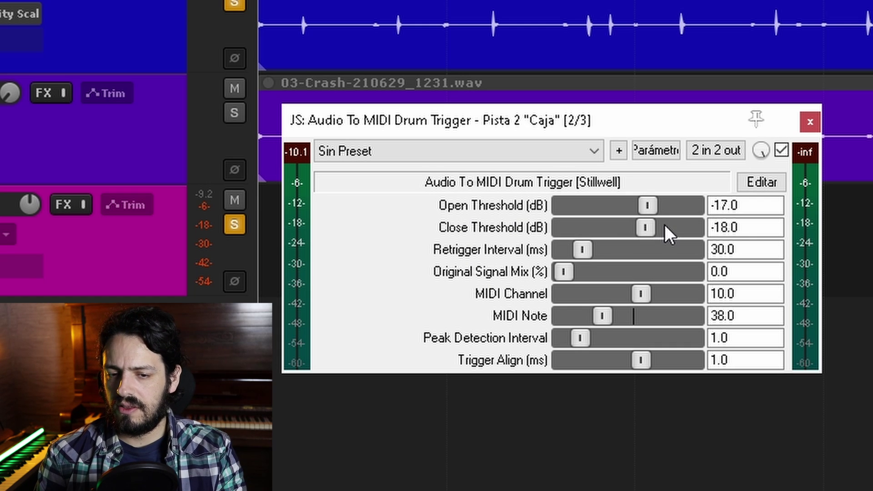
Try a higher Open Threshold in the drum trigger during playback and reset it to its default
{"action": "key", "text": "space"}
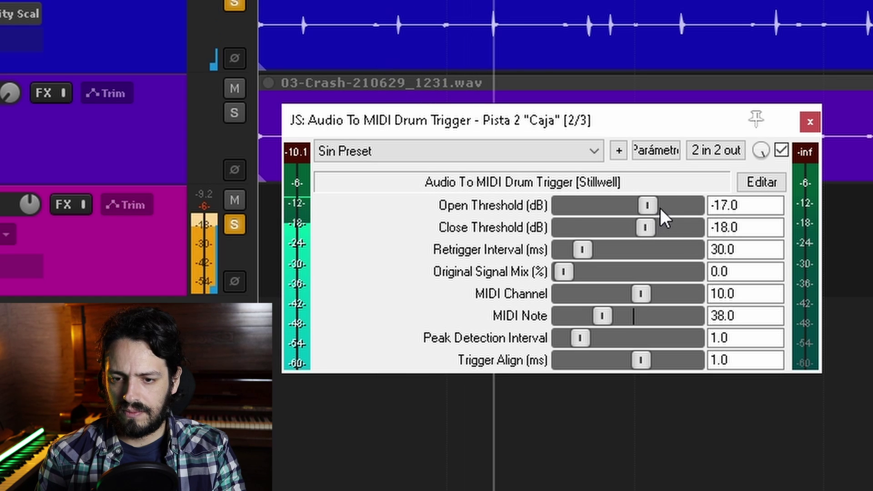
{"action": "left_click_drag", "start_coordinate": [660, 208], "coordinate": [692, 205]}
{"action": "double_click", "coordinate": [693, 204]}
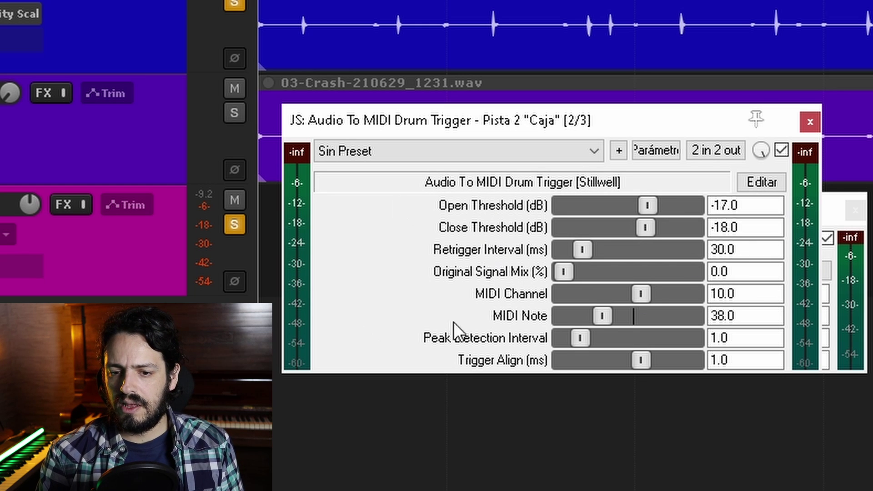
Close the drum trigger window and reset the MIDI Velocity Scaler's Volume Offset to 0.0 and Scale Factor to 1.0
{"action": "left_click", "coordinate": [809, 122]}
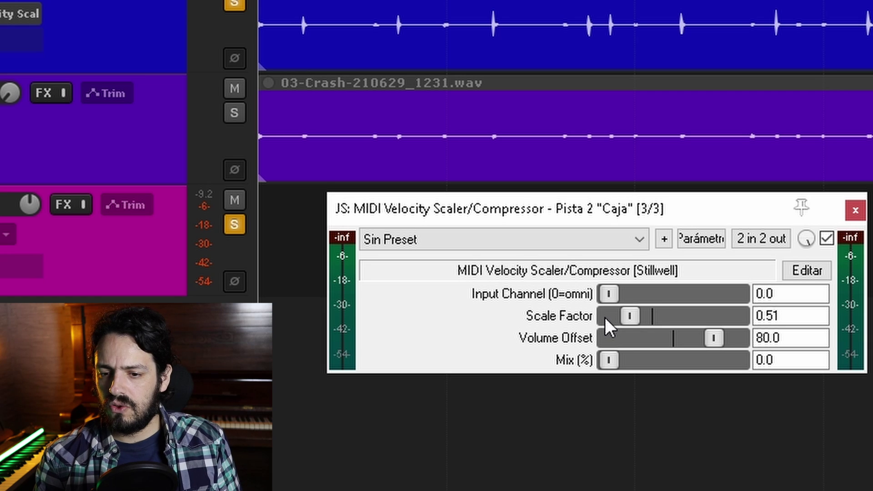
{"action": "double_click", "coordinate": [708, 336]}
{"action": "double_click", "coordinate": [631, 316]}
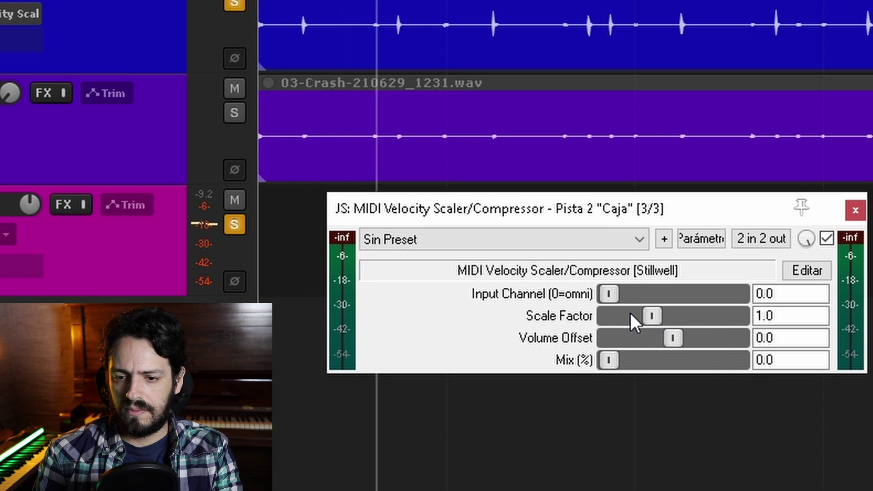
Set the velocity scaler's Volume Offset to 78 and lower its Scale Factor to 0.28, then to 0.0 during playback
{"action": "left_click_drag", "start_coordinate": [667, 337], "coordinate": [717, 343]}
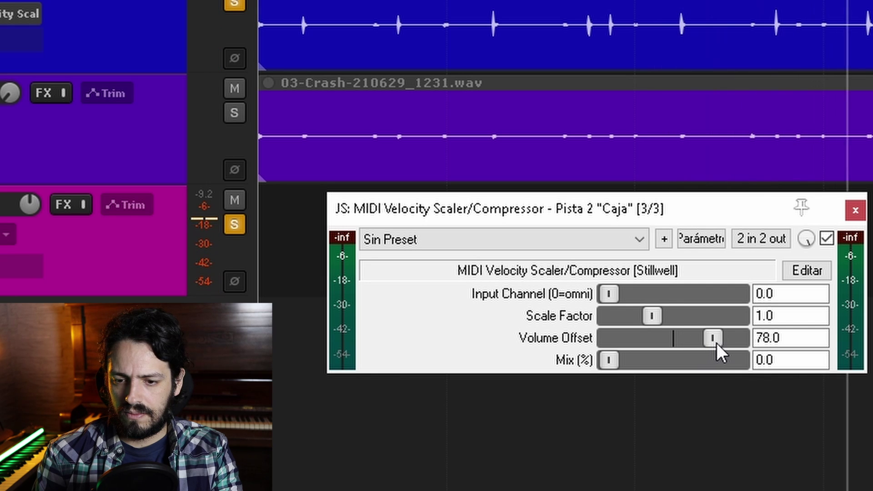
{"action": "left_click_drag", "start_coordinate": [661, 318], "coordinate": [623, 314]}
{"action": "key", "text": "space"}
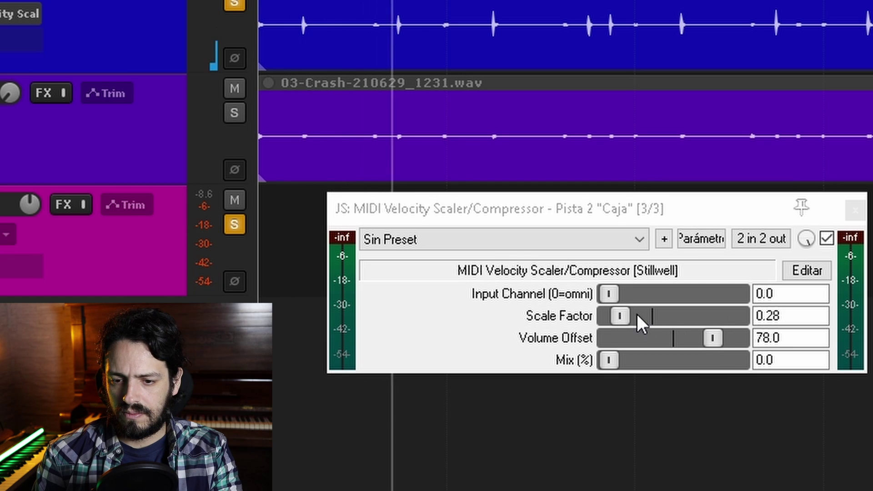
{"action": "left_click_drag", "start_coordinate": [619, 315], "coordinate": [592, 315]}
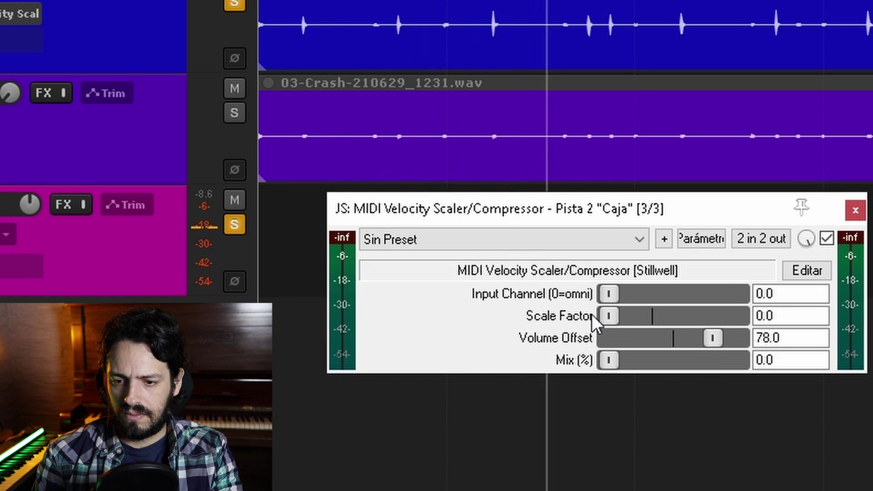
Raise the velocity scaler's Volume Offset slightly further and bring its Scale Factor back up
{"action": "left_click_drag", "start_coordinate": [718, 334], "coordinate": [730, 335]}
{"action": "left_click_drag", "start_coordinate": [618, 314], "coordinate": [655, 314]}
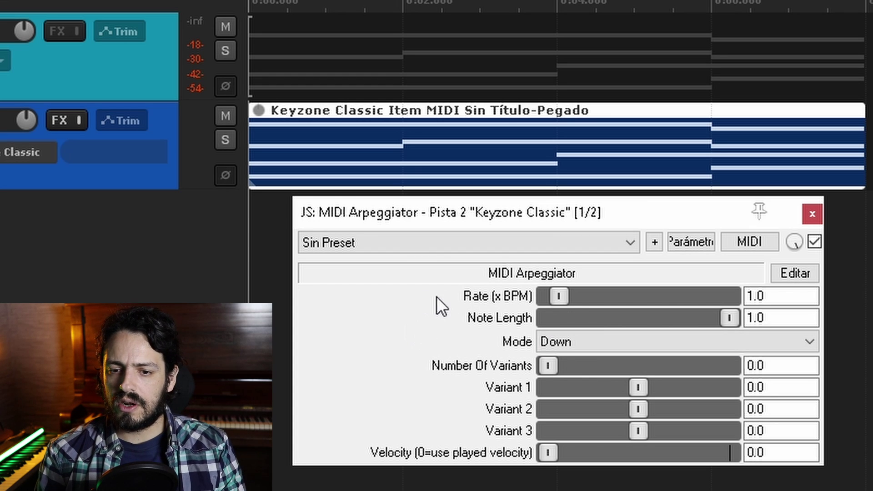
Play the chords through the MIDI Arpeggiator, set its Rate to 2, and play them again
{"action": "key", "text": "space"}
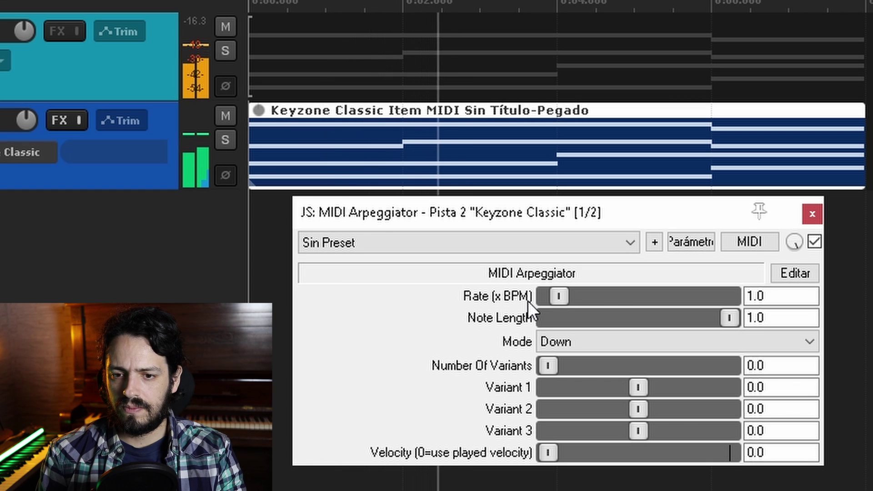
{"action": "key", "text": "space"}
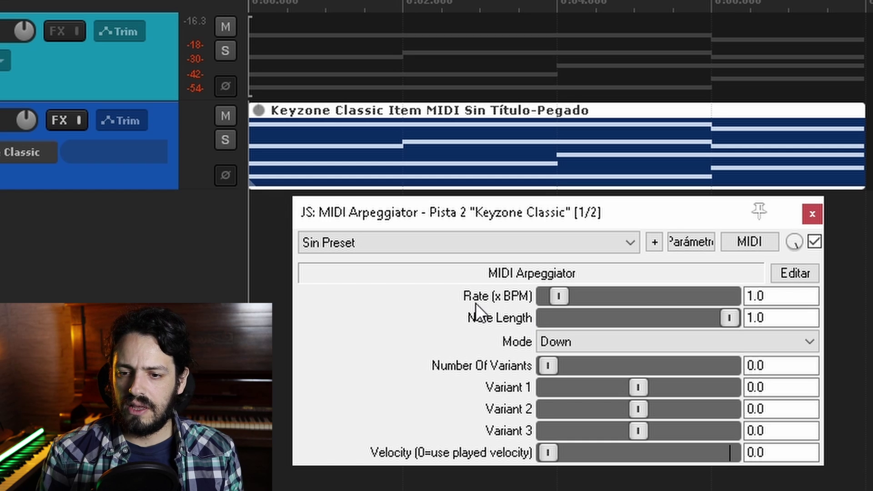
{"action": "double_click", "coordinate": [770, 297]}
{"action": "type", "text": "2"}
{"action": "key", "text": "Return"}
{"action": "key", "text": "space"}
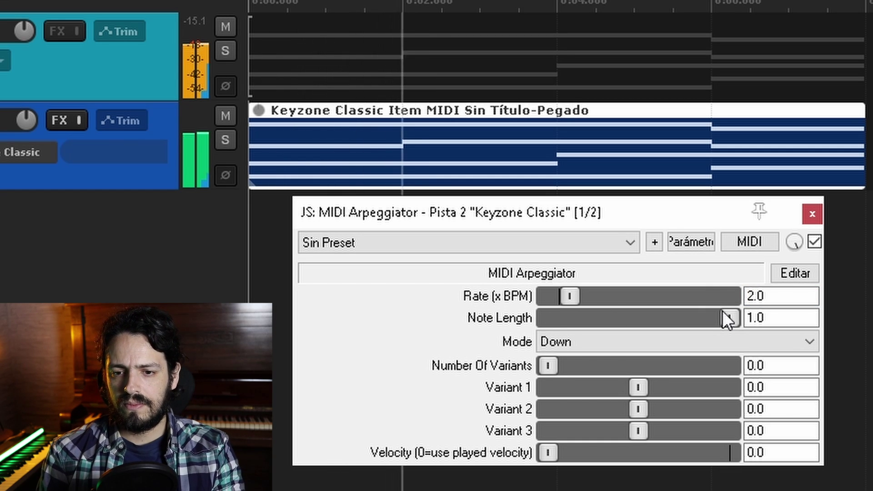
{"action": "key", "text": "space"}
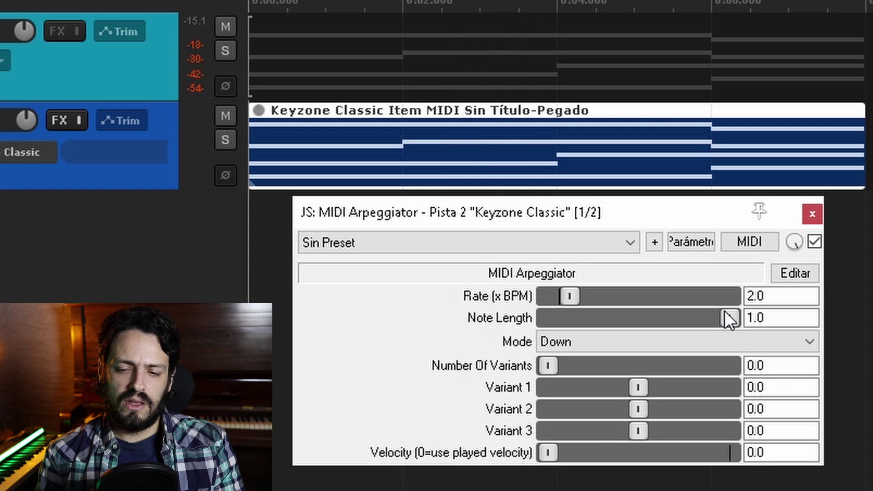
Set the MIDI Arpeggiator's Rate to 4 and audition the chords
{"action": "double_click", "coordinate": [774, 296]}
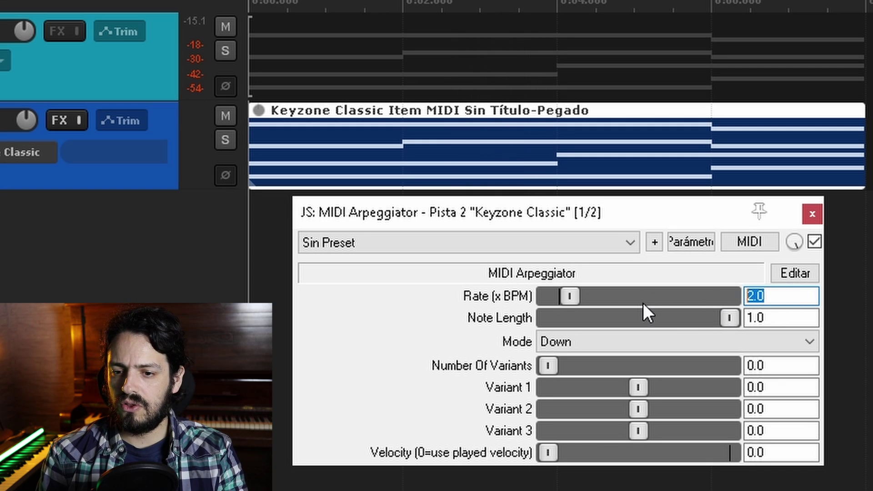
{"action": "type", "text": "4"}
{"action": "key", "text": "Return"}
{"action": "key", "text": "space"}
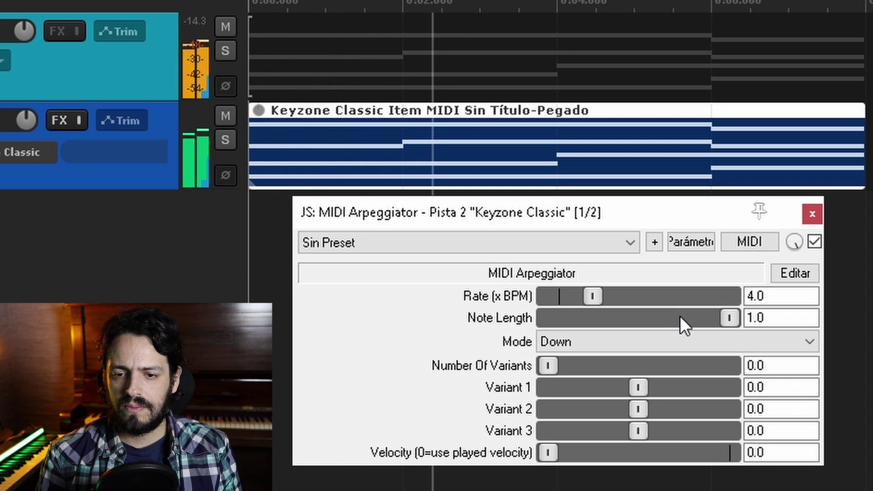
{"action": "key", "text": "space"}
Vary the arpeggiator's Note Length during playback and return it to 1.0
{"action": "left_click", "coordinate": [762, 318]}
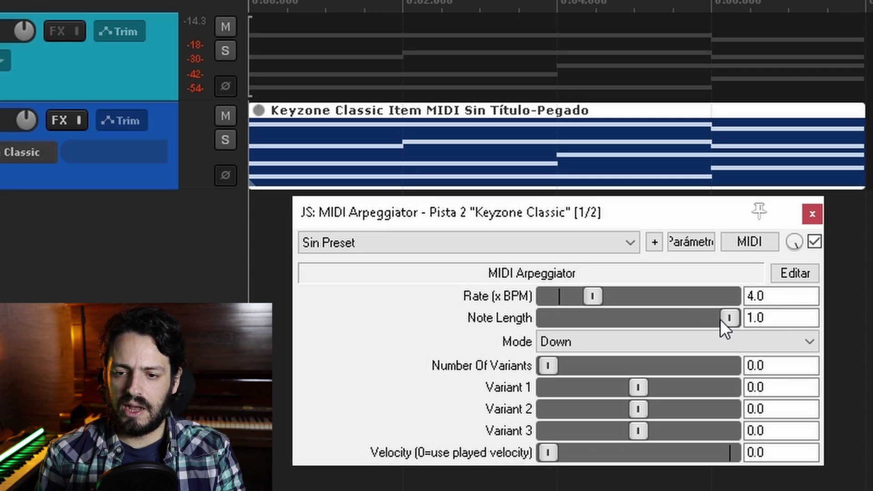
{"action": "key", "text": "space"}
{"action": "mouse_move", "coordinate": [730, 315]}
{"action": "left_mouse_down"}
{"action": "mouse_move", "coordinate": [566, 316]}
{"action": "mouse_move", "coordinate": [732, 320]}
{"action": "left_mouse_up"}
{"action": "key", "text": "space"}
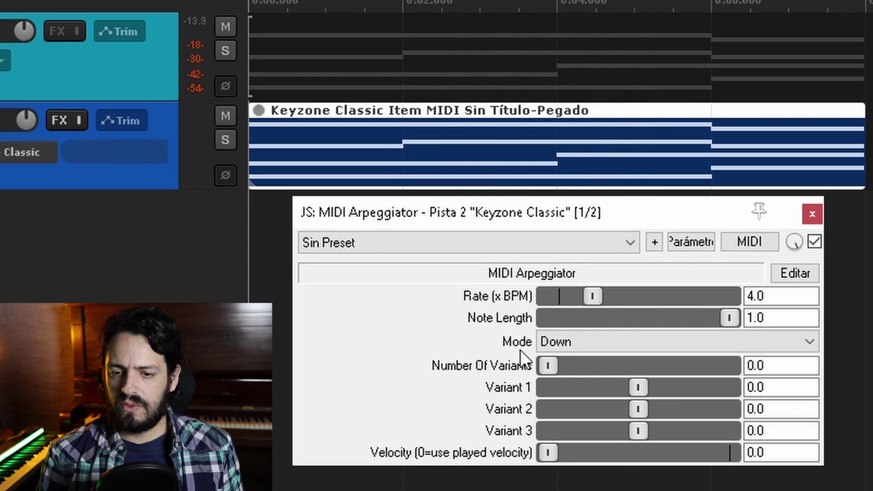
Change the arpeggiator's Mode to Up and audition the chords
{"action": "left_click", "coordinate": [610, 350]}
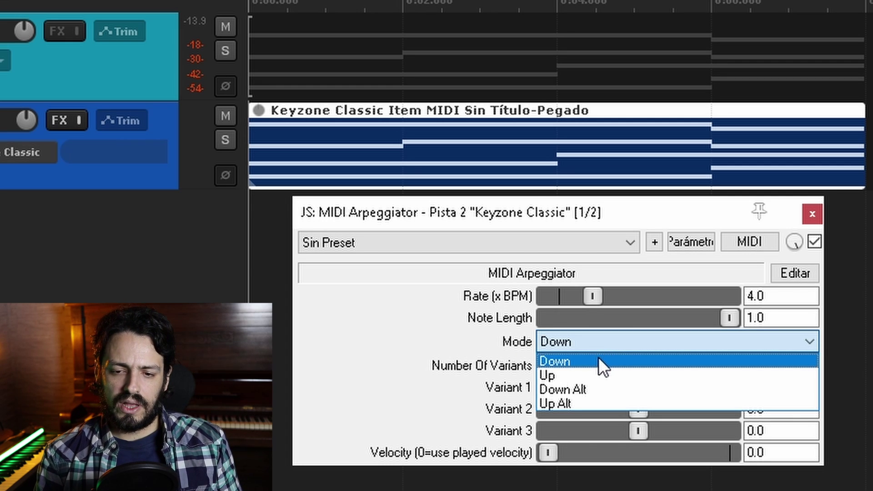
{"action": "left_click", "coordinate": [557, 373]}
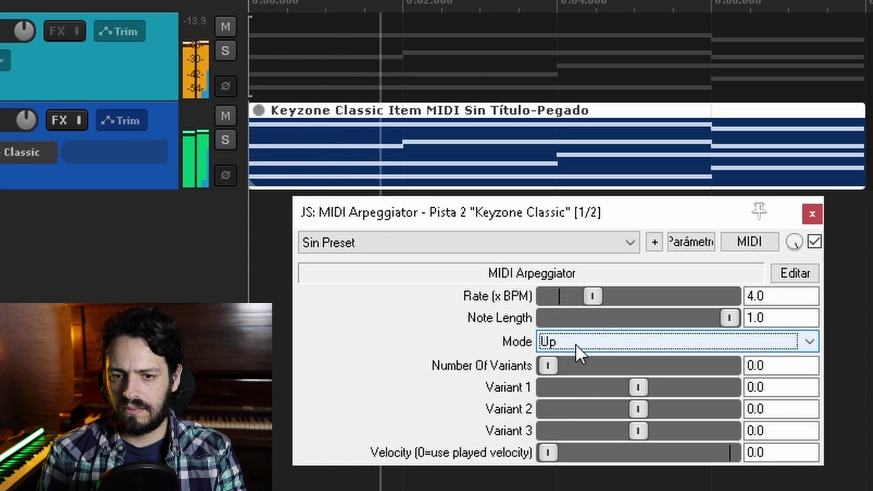
{"action": "key", "text": "space"}
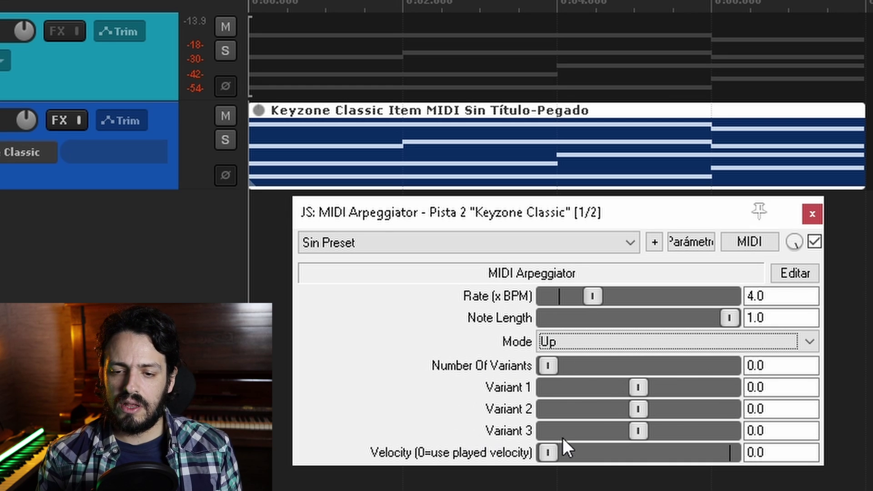
Set the Number Of Variants to 3 with Variants 1 to 3 at 12, 24 and 36, and audition the result
{"action": "left_click_drag", "start_coordinate": [560, 364], "coordinate": [837, 377]}
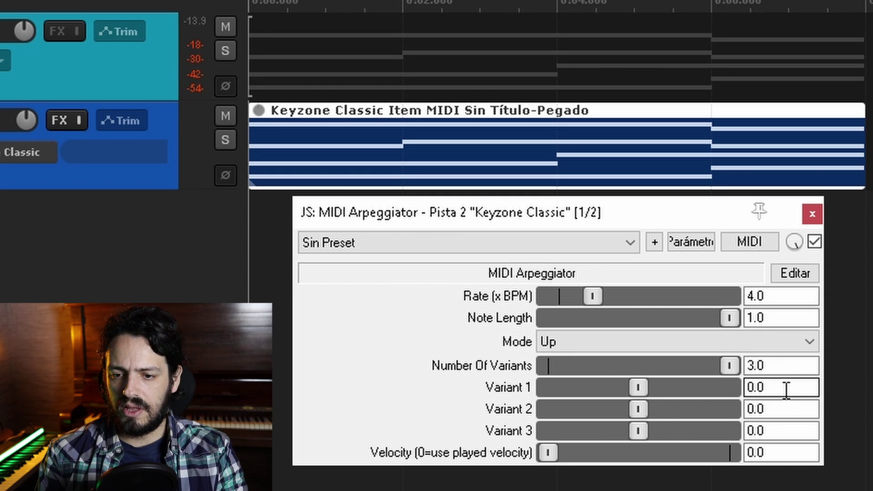
{"action": "key", "text": "Tab"}
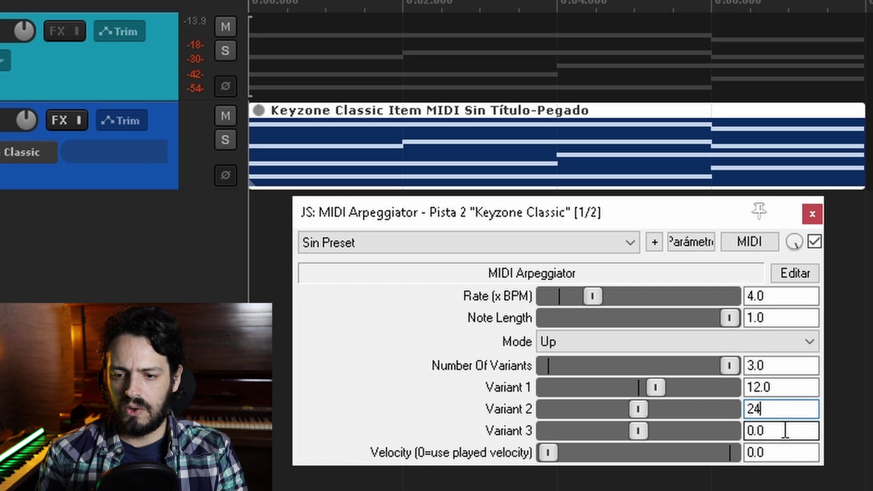
{"action": "key", "text": "Tab"}
{"action": "key", "text": "Return"}
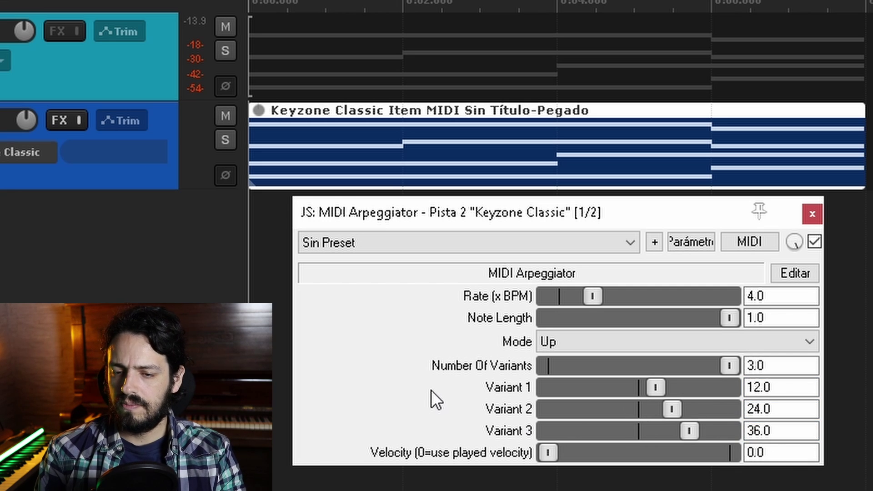
{"action": "key", "text": "space"}
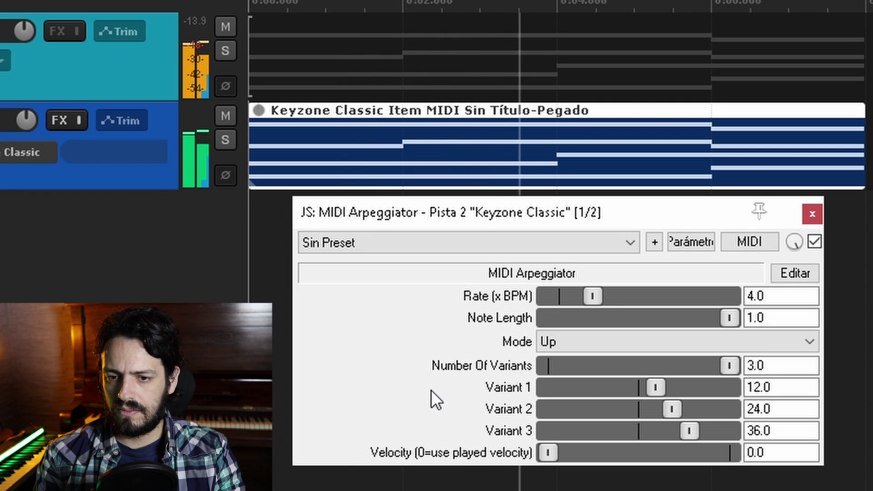
{"action": "key", "text": "space"}
Set Variant 1 to -12, Variant 2 to -24 and Variant 3 to -36 in the arpeggiator
{"action": "type", "text": "-12"}
{"action": "key", "text": "Return"}
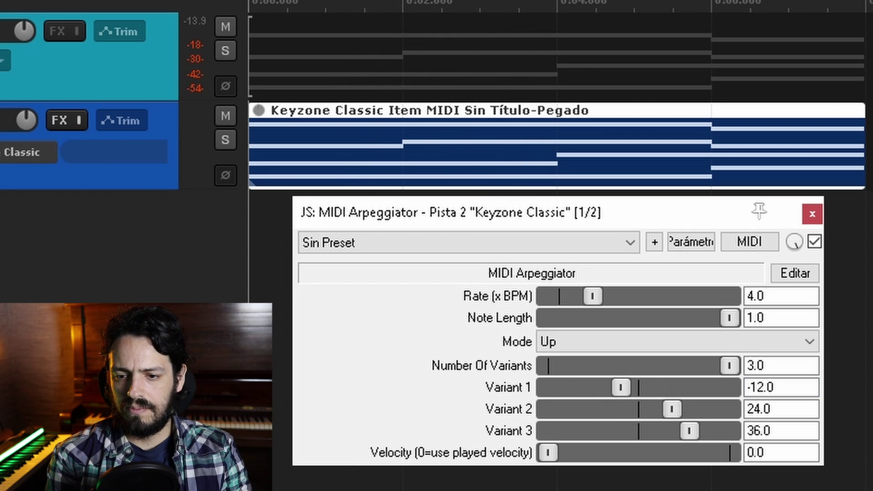
{"action": "type", "text": "-24"}
{"action": "key", "text": "Return"}
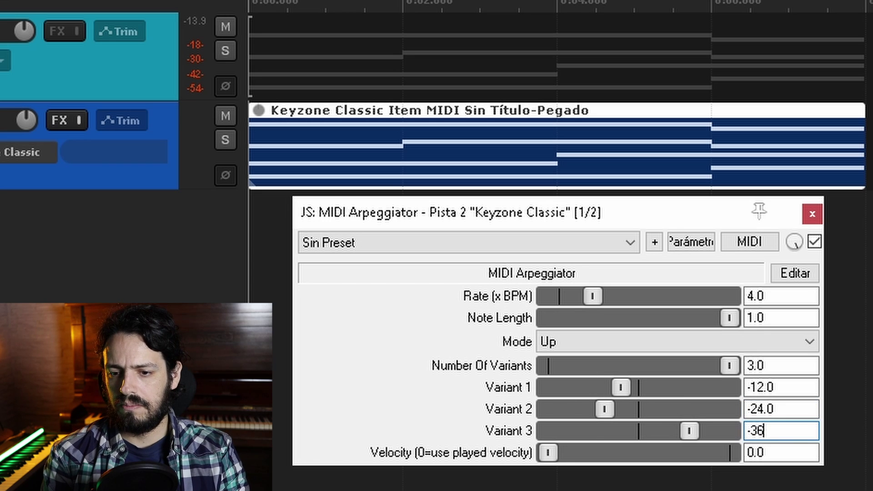
{"action": "type", "text": "-36"}
{"action": "key", "text": "Return"}
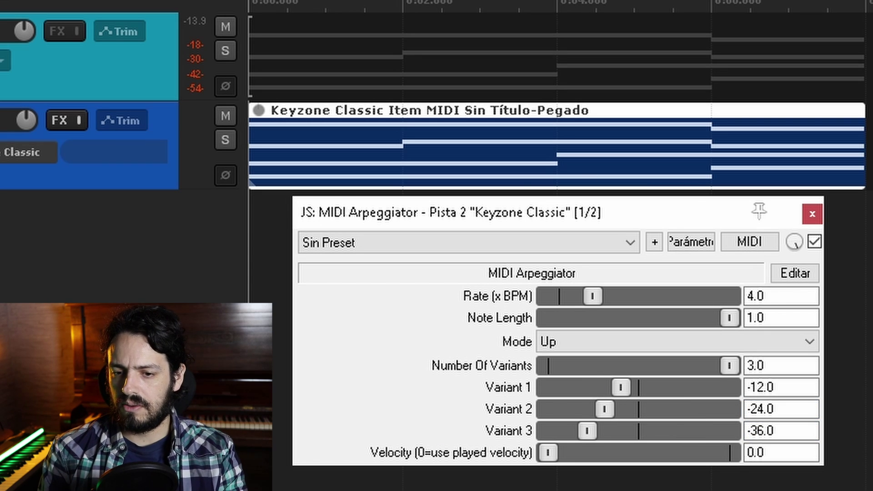
Audition the chords with the arpeggiator's negative variants and keep its Mode at Up
{"action": "key", "text": "space"}
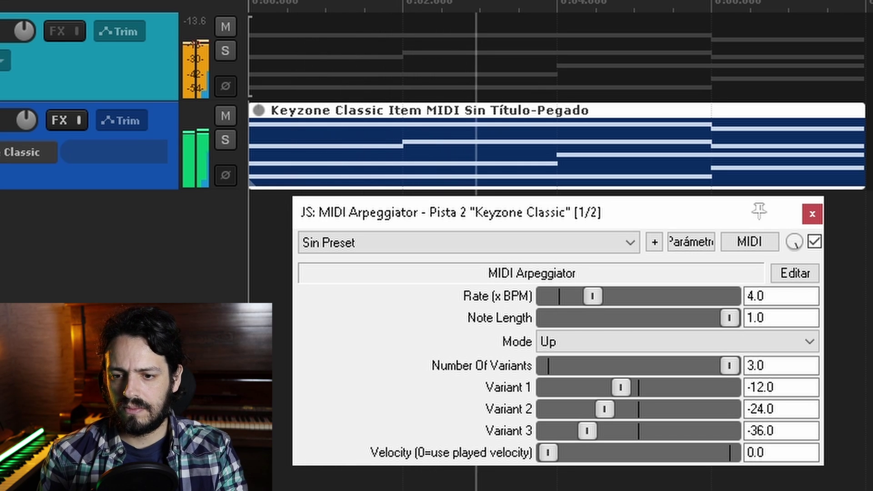
{"action": "key", "text": "space"}
{"action": "left_click", "coordinate": [612, 341]}
{"action": "left_click", "coordinate": [612, 341]}
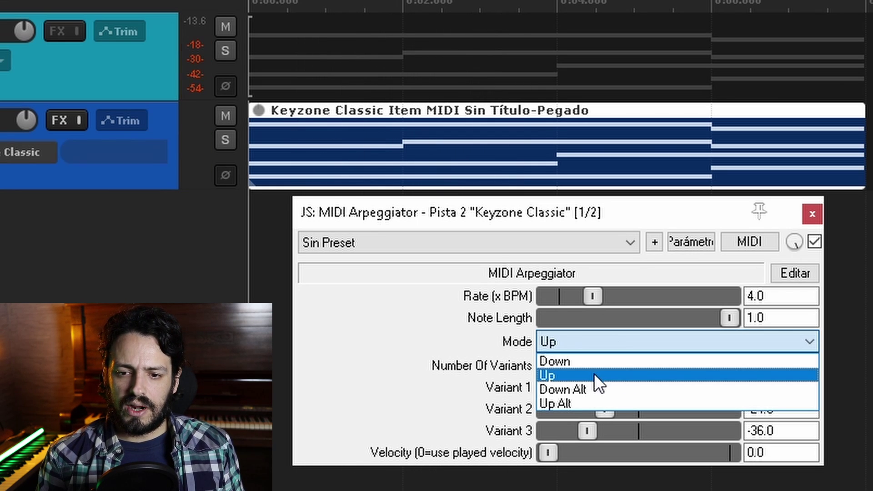
{"action": "left_click", "coordinate": [584, 341]}
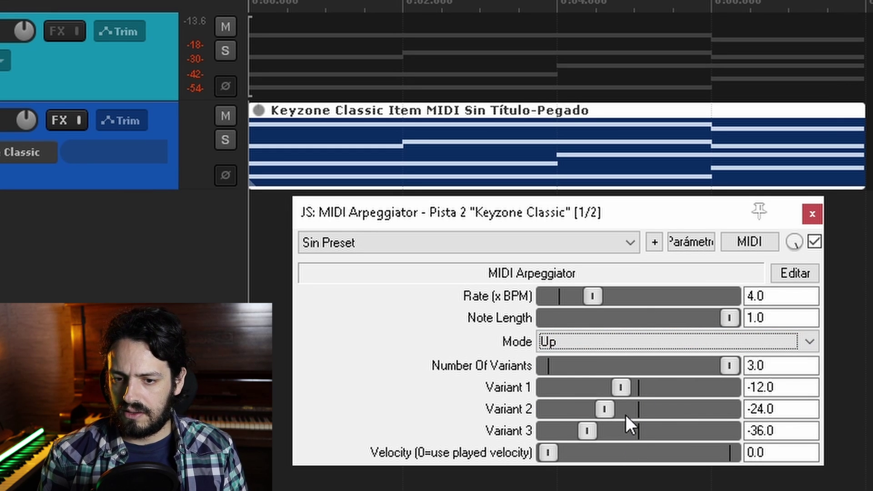
Change the arpeggiator's Mode to Down Alt and audition the chords
{"action": "left_click", "coordinate": [637, 339]}
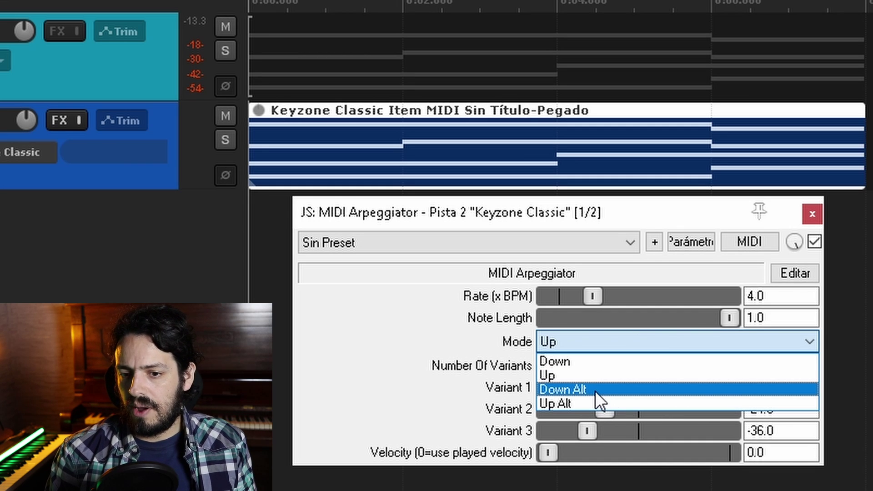
{"action": "left_click", "coordinate": [596, 391]}
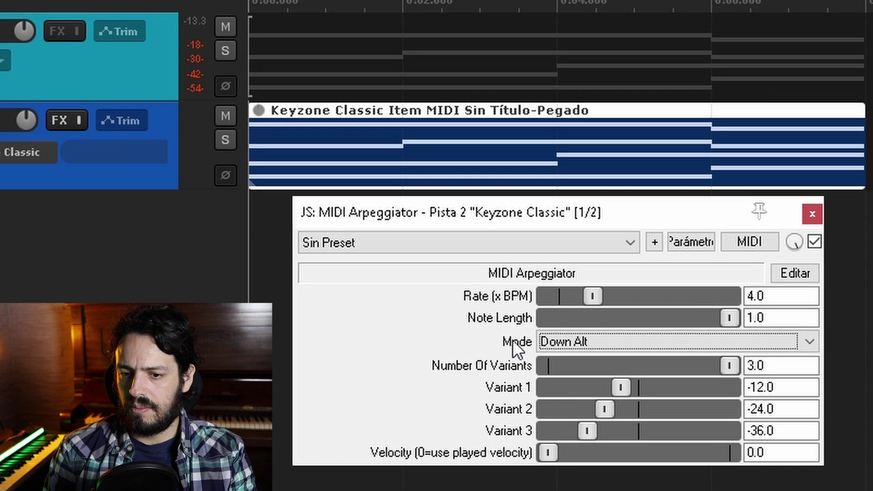
{"action": "key", "text": "space"}
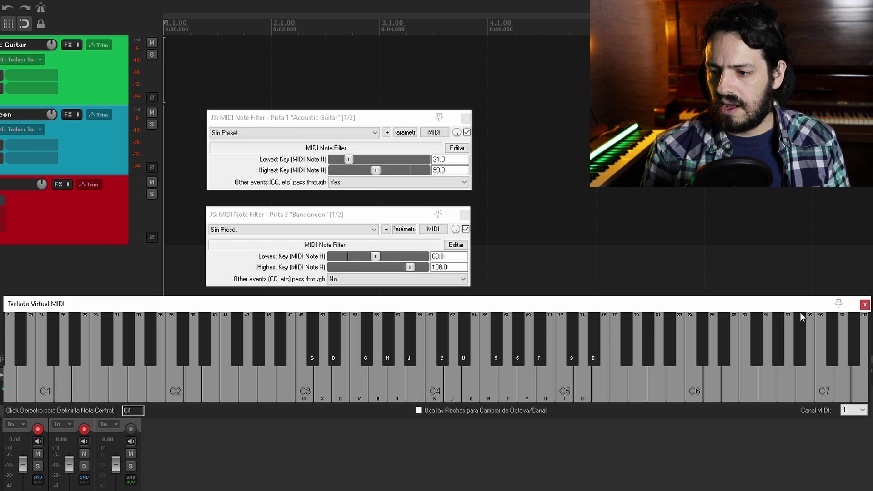
Inspect the Juicy SF instruments on the Acoustic Guitar and Bandoneon tracks, and close the plugin window
{"action": "left_click", "coordinate": [32, 81]}
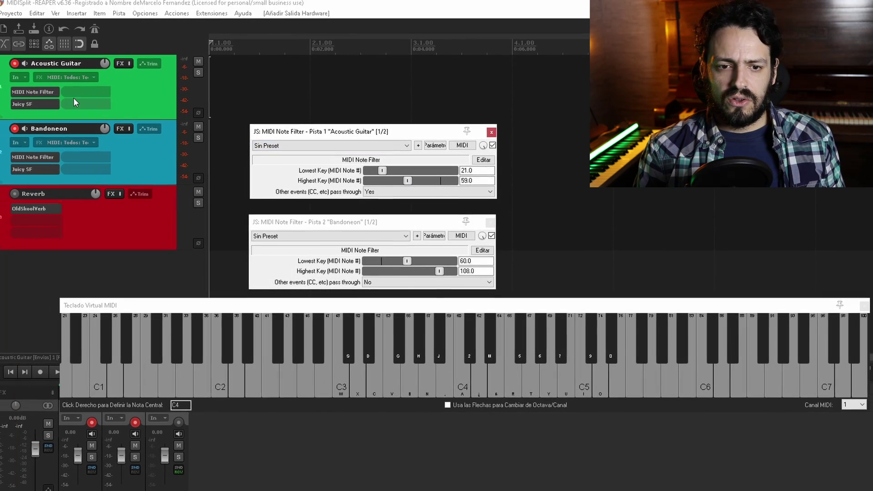
{"action": "left_click", "coordinate": [34, 104]}
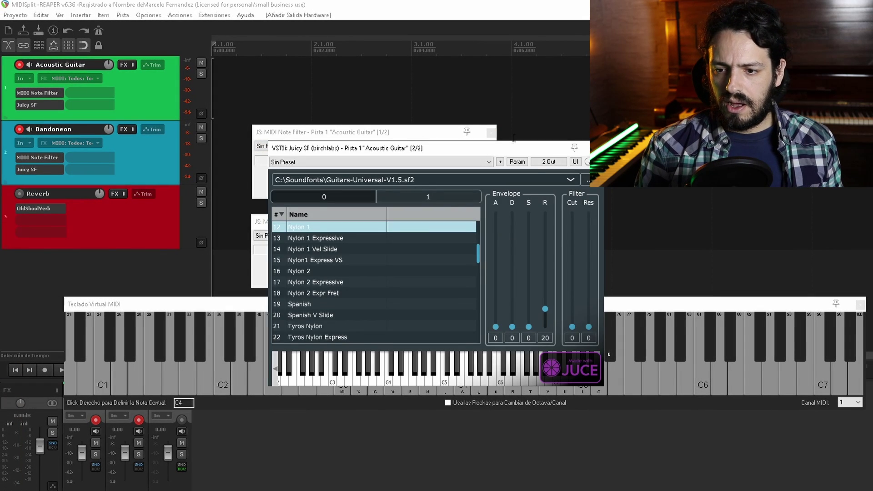
{"action": "left_click", "coordinate": [43, 169]}
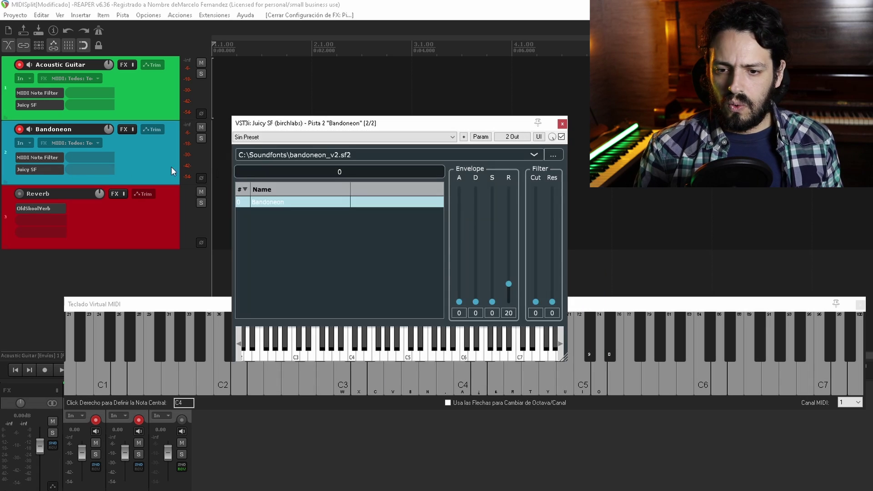
{"action": "left_click", "coordinate": [562, 124]}
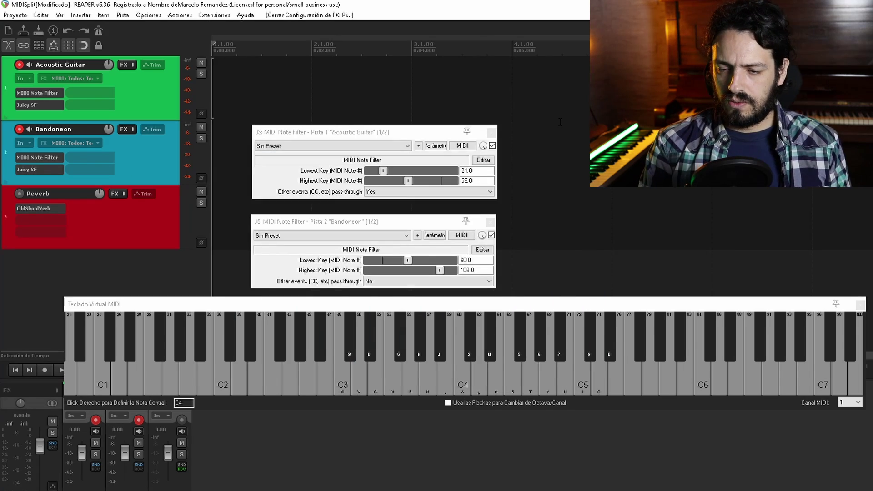